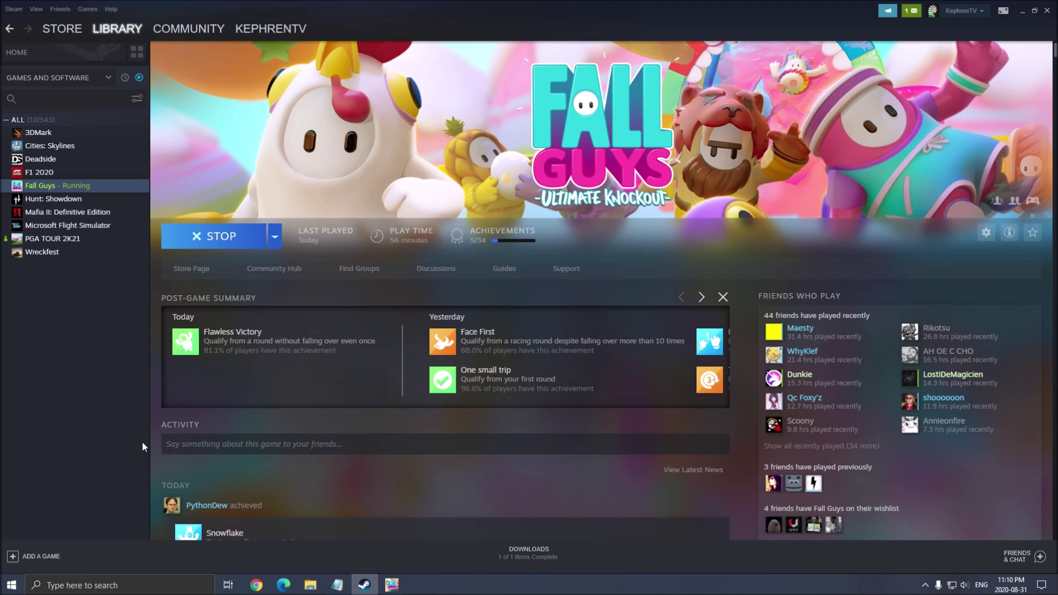
Search Windows for 'game mode' and open the Game Mode settings page
left_click(83, 585)
type("gam e")
key("BackSpace")
key("BackSpace")
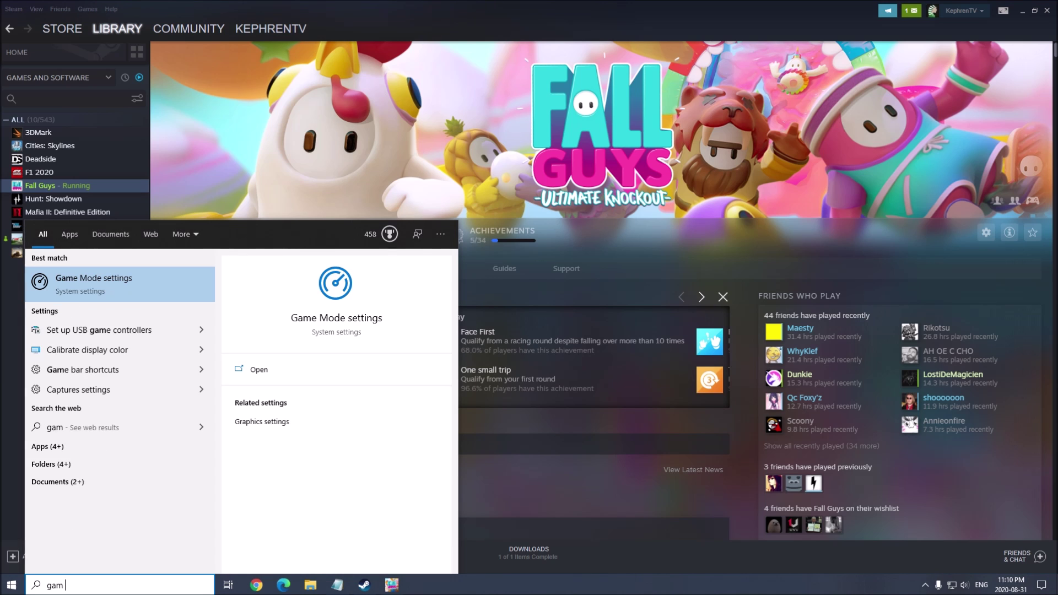
type("e mode")
key("Return")
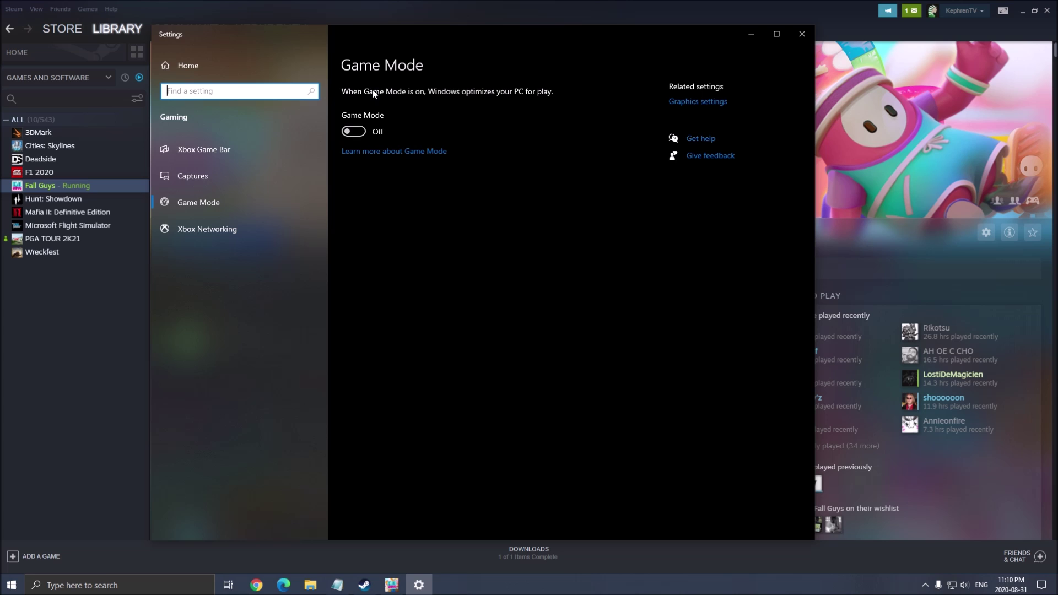
Look over the Xbox Game Bar settings, then close Settings
left_click_drag(449, 33, 492, 41)
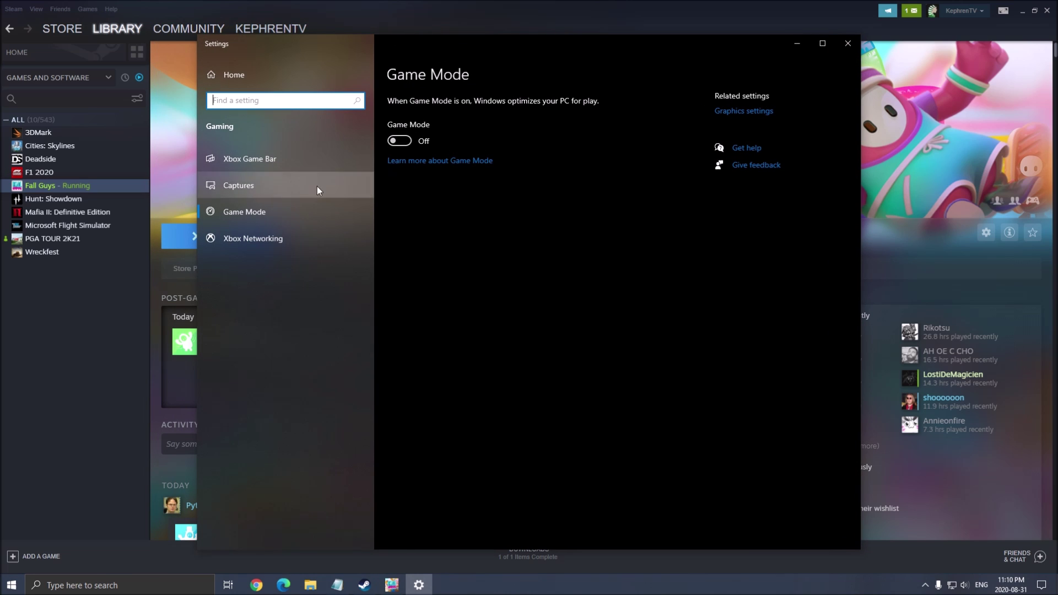
left_click(249, 159)
scroll(441, 220, "down", 1)
scroll(442, 220, "up", 1)
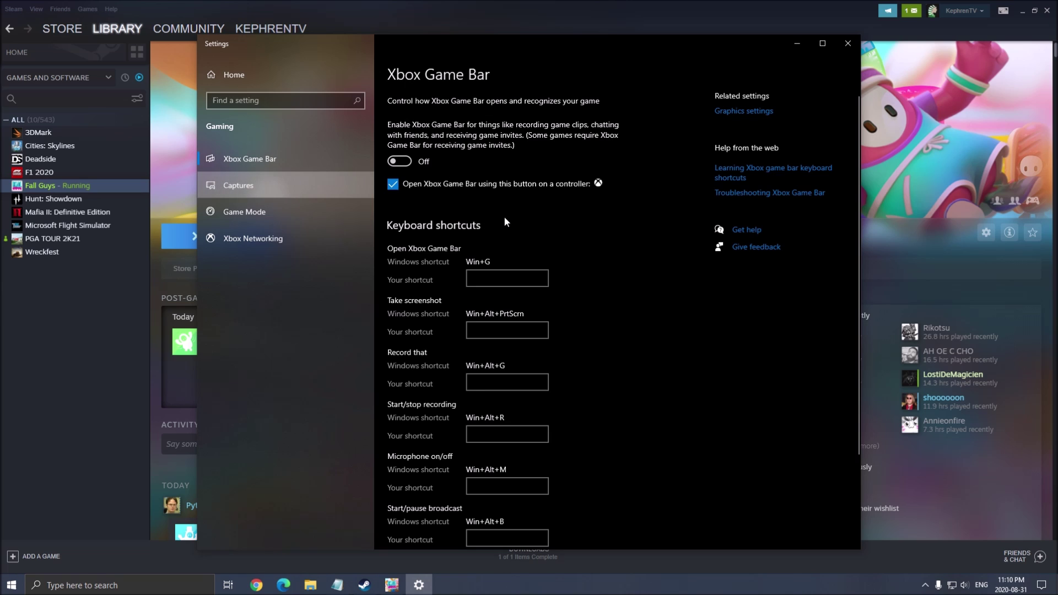
scroll(476, 143, "down", 3)
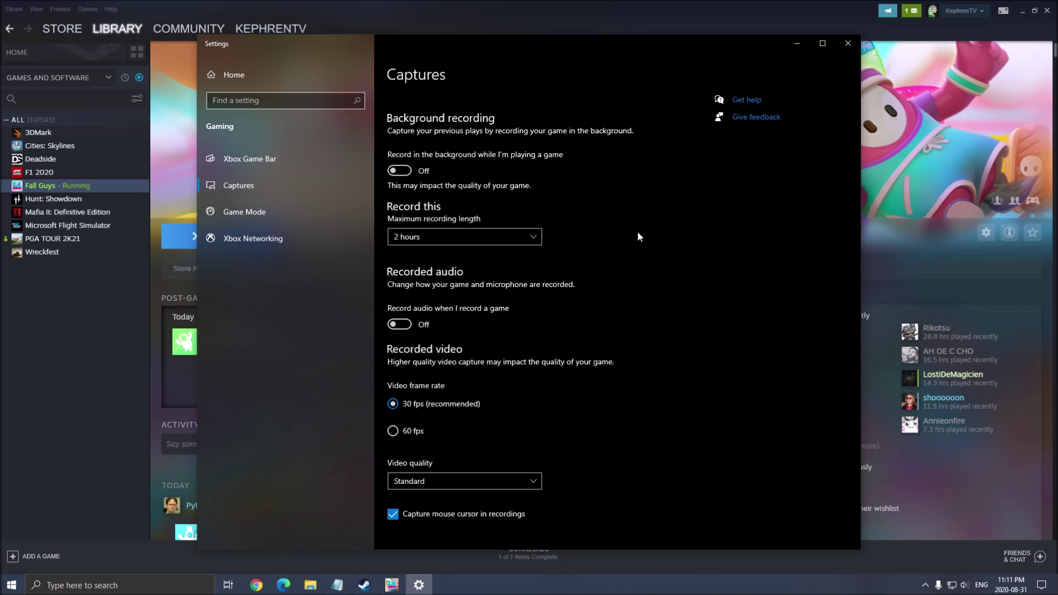
left_click(848, 44)
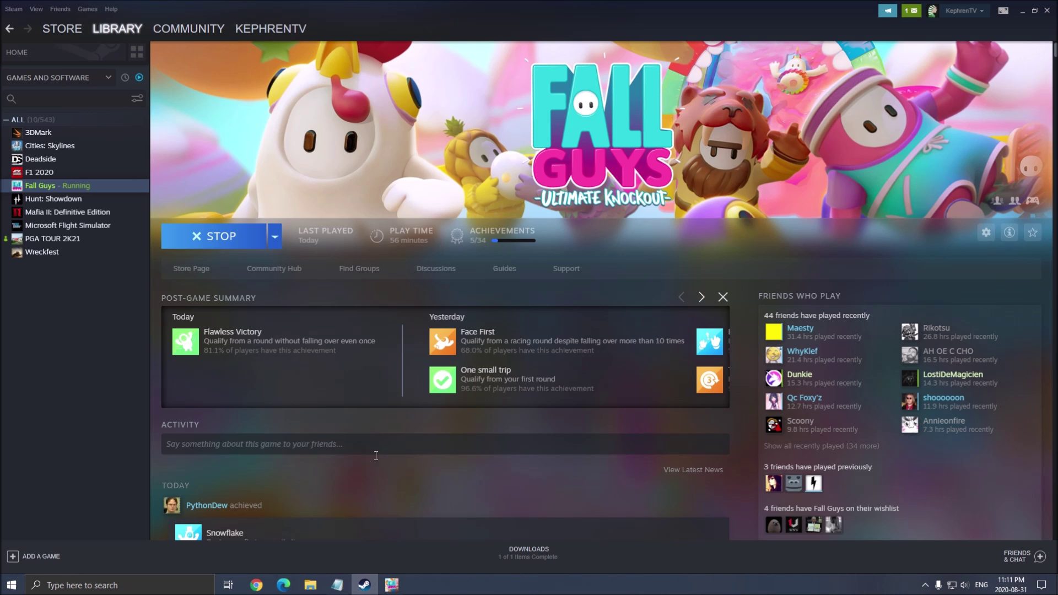
Search 'gp' and open the Graphics settings page
left_click(120, 585)
type("gpu")
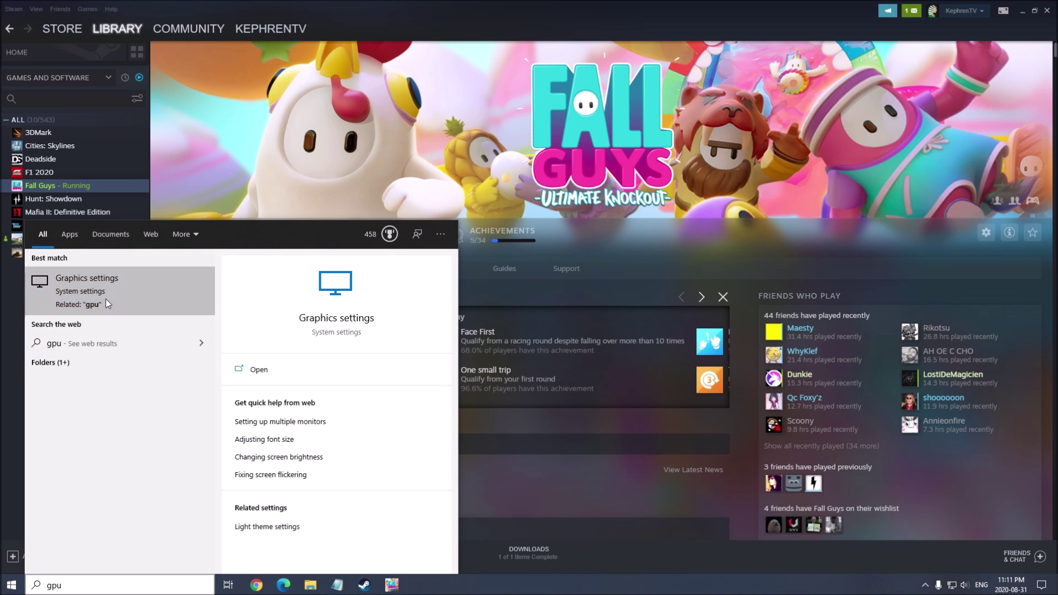
left_click(106, 298)
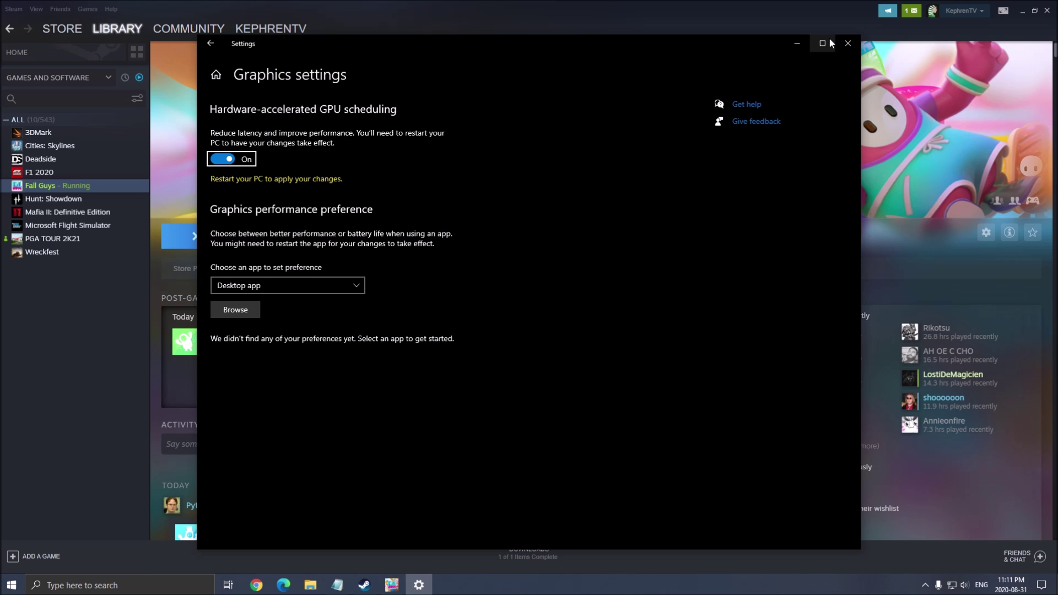
Close the Graphics settings window and reveal the hidden notification-area icons
left_click(846, 43)
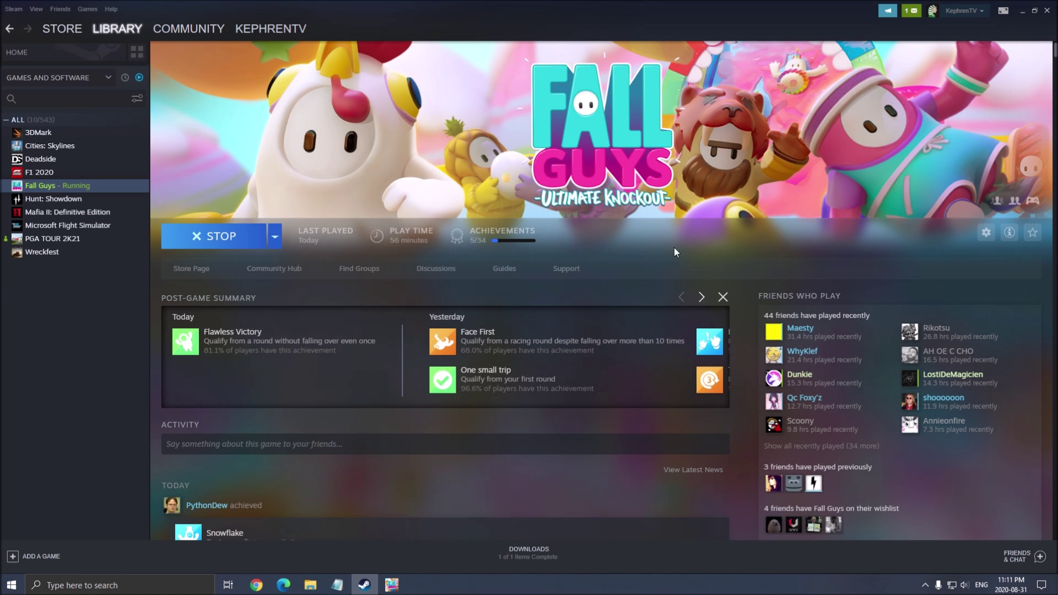
left_click(926, 590)
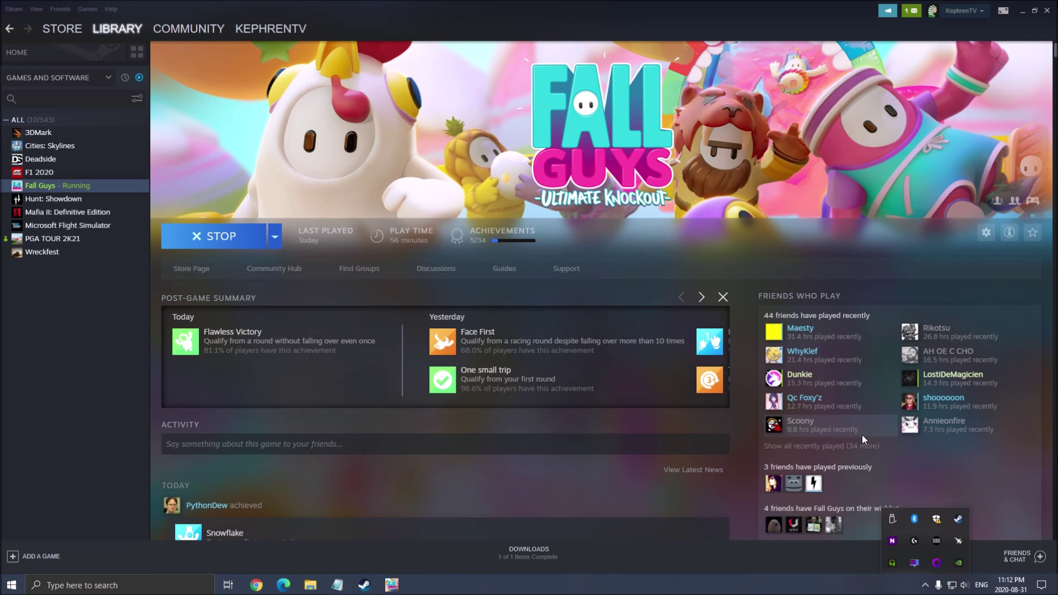
Launch NVIDIA Control Panel, scroll through the global 3D settings, then close it
right_click(959, 562)
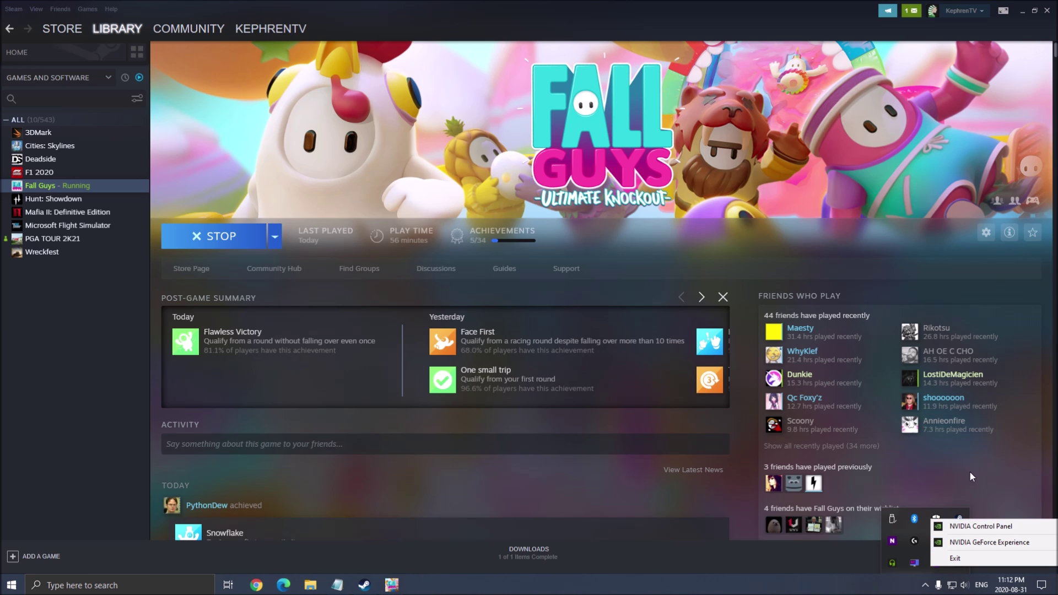
left_click(973, 527)
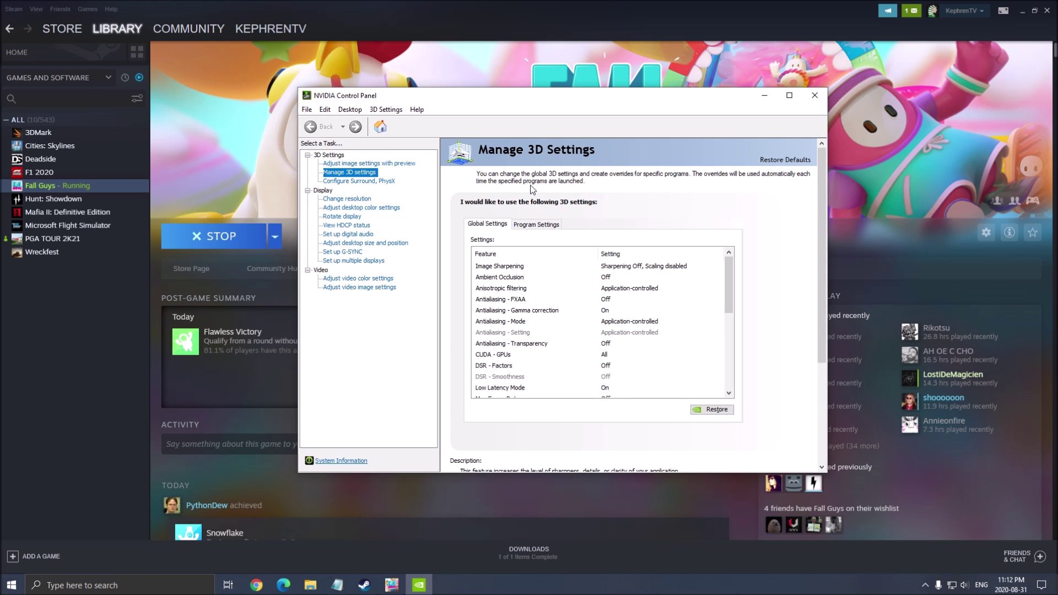
left_click_drag(731, 296, 743, 331)
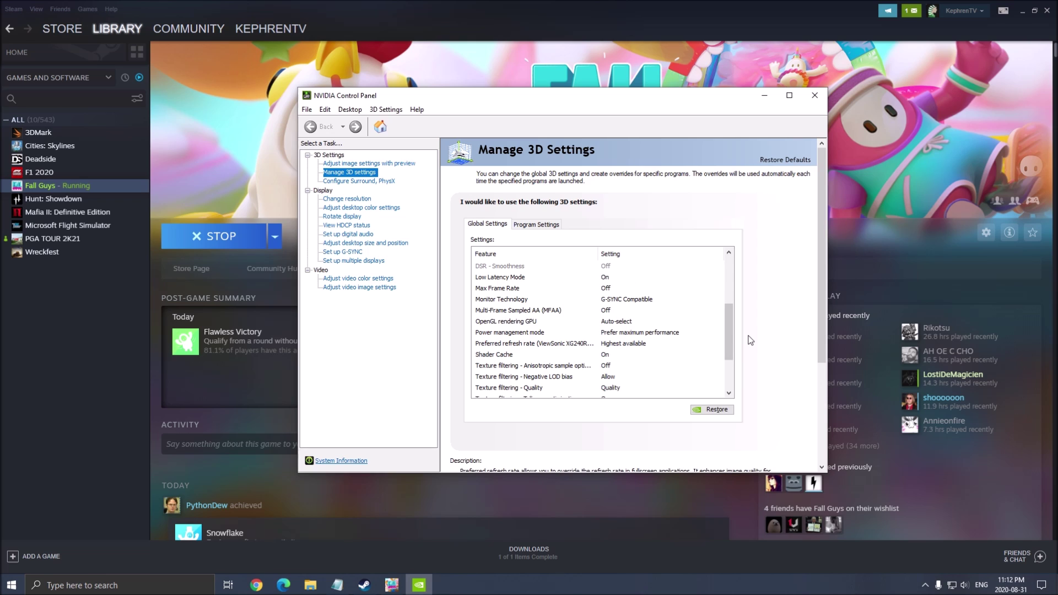
left_click_drag(734, 332, 739, 364)
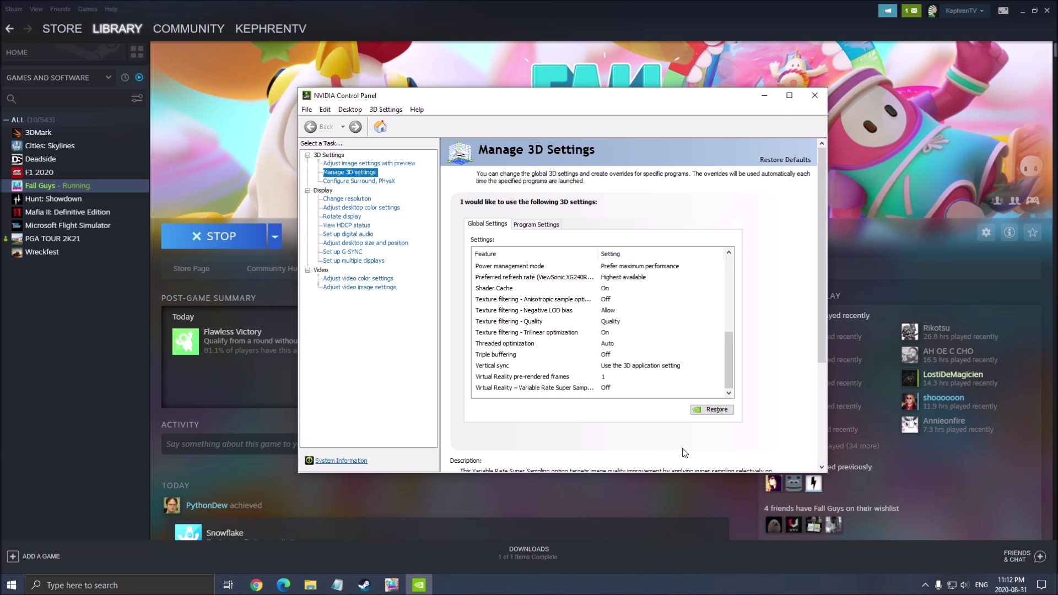
left_click(814, 95)
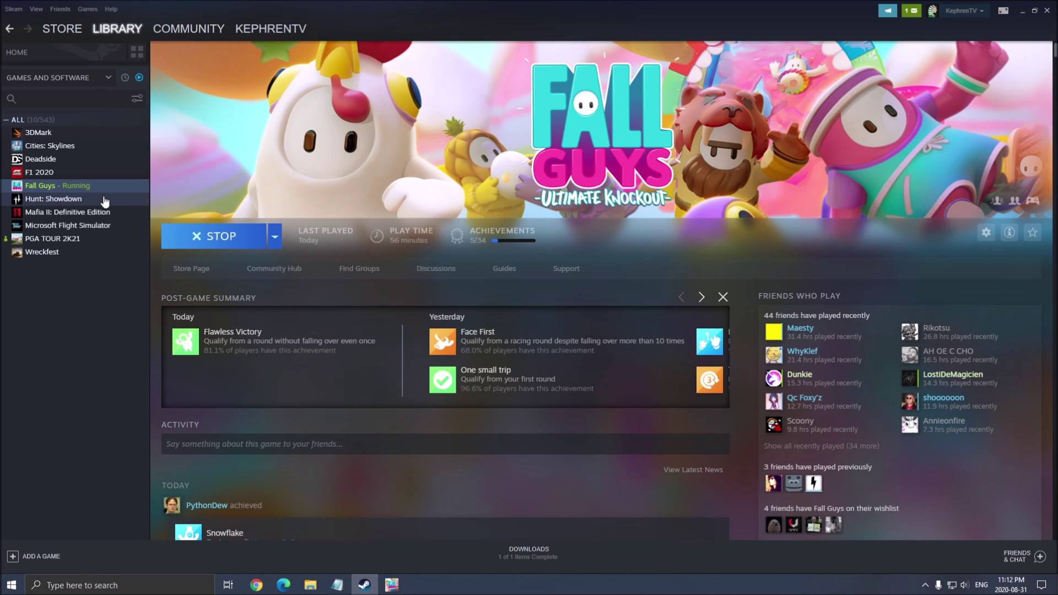
Browse Fall Guys' local files from its Steam Properties
right_click(73, 193)
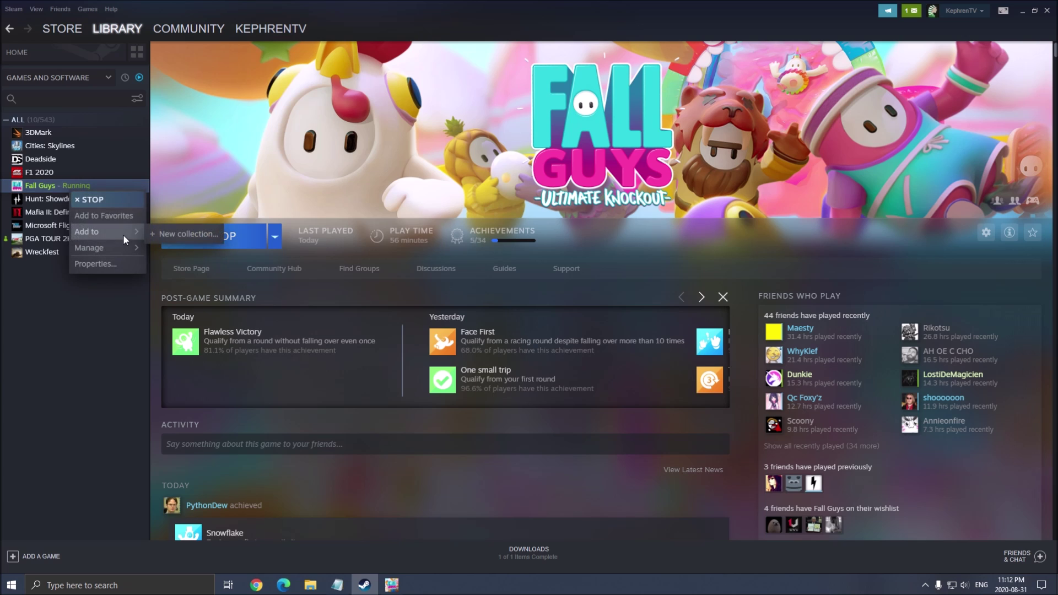
left_click(95, 265)
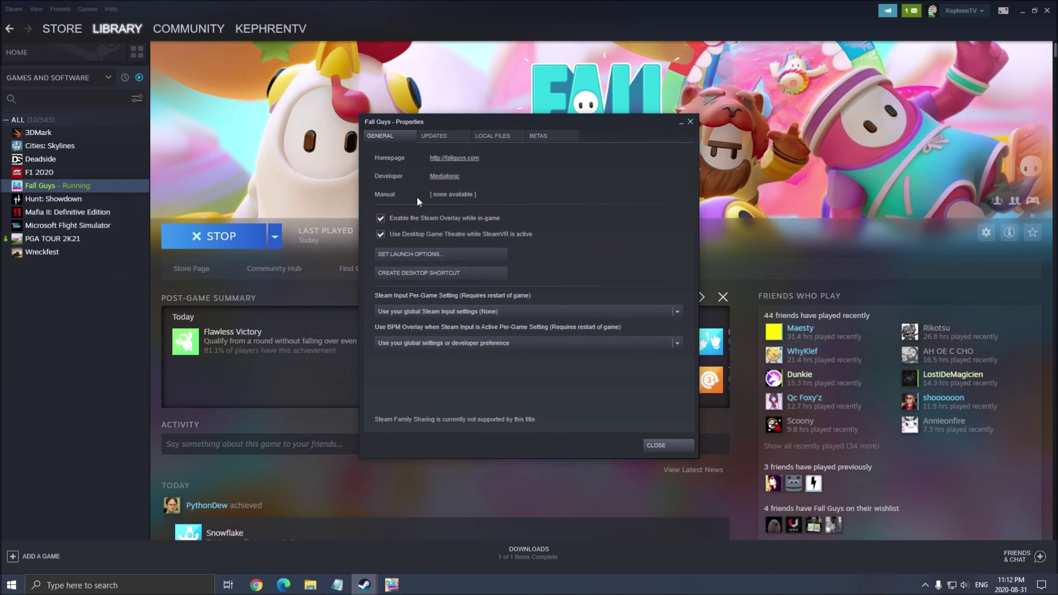
left_click(486, 136)
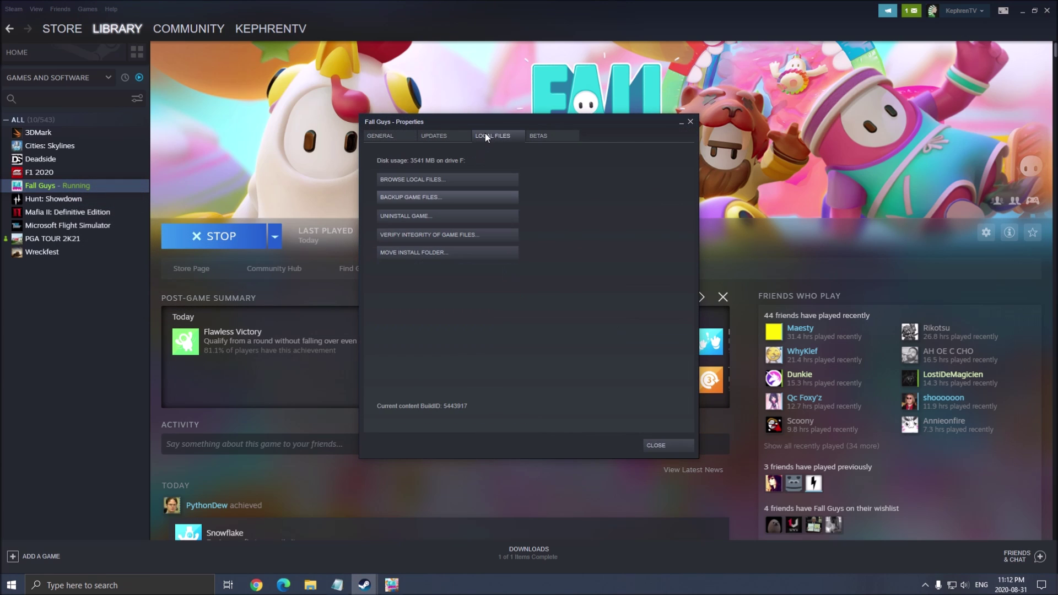
left_click(411, 179)
In FallGuys_client's Compatibility properties, override high DPI scaling by Application and confirm
left_click(148, 84)
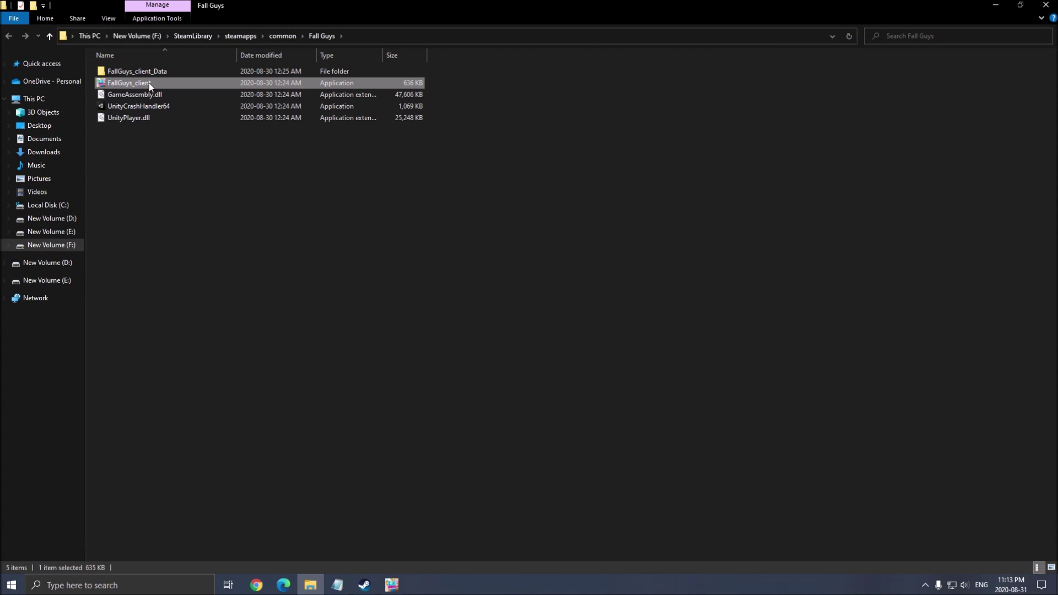
right_click(145, 83)
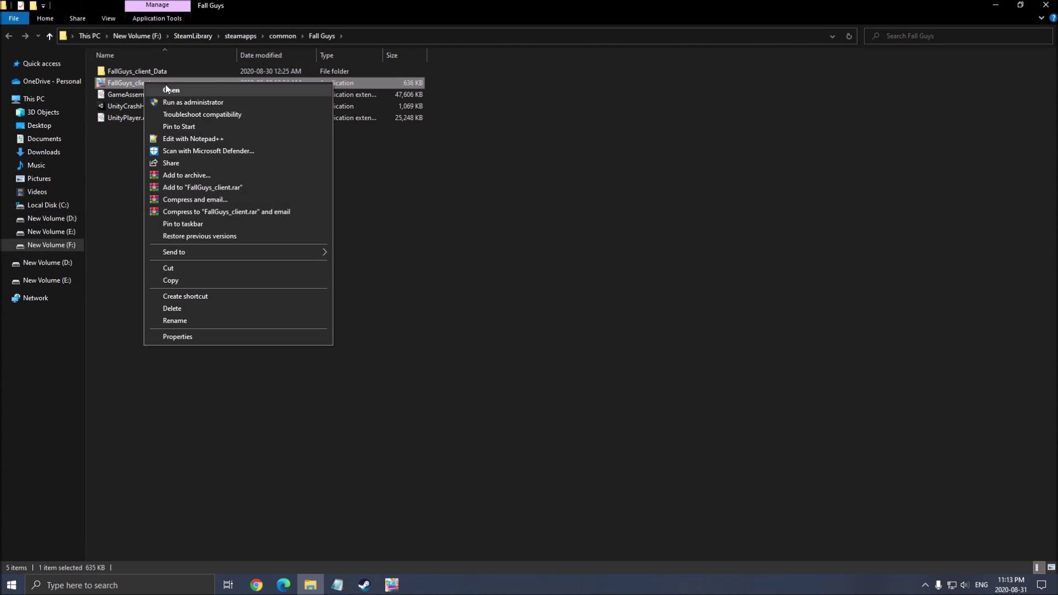
left_click(219, 335)
left_click_drag(267, 94, 410, 118)
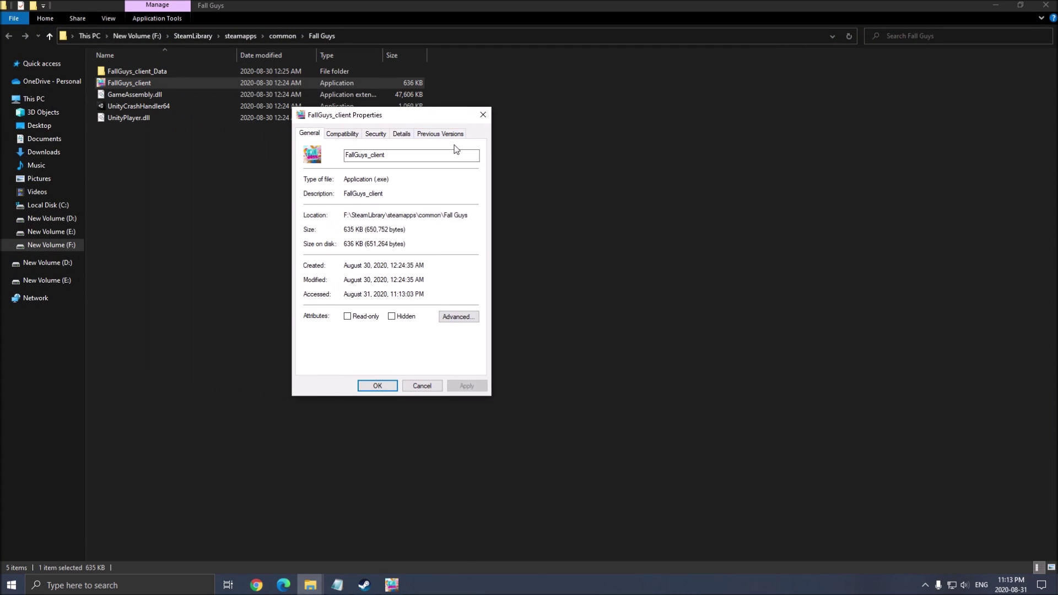
left_click(342, 134)
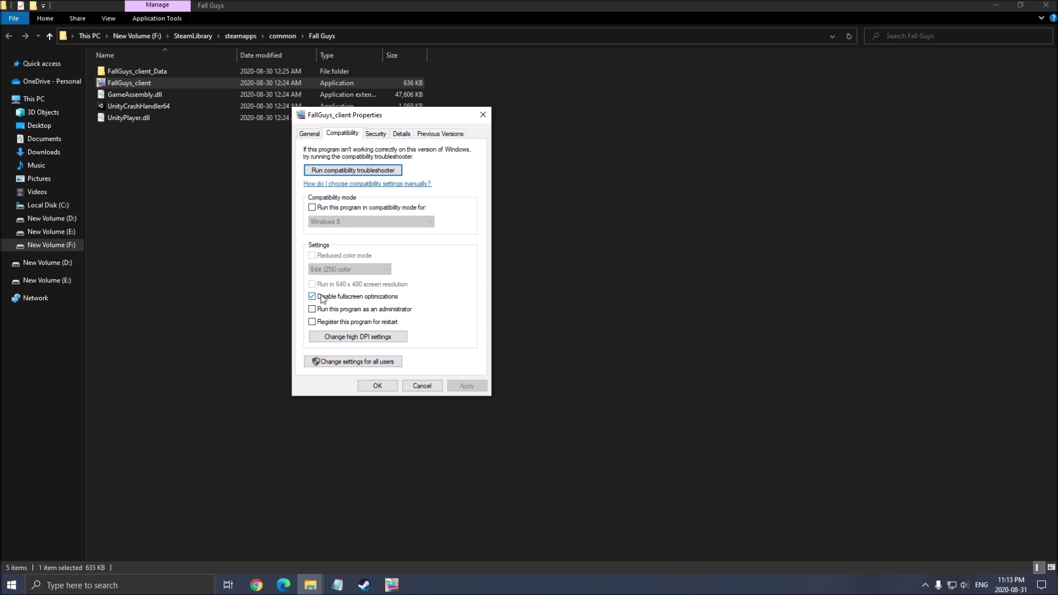
left_click(365, 337)
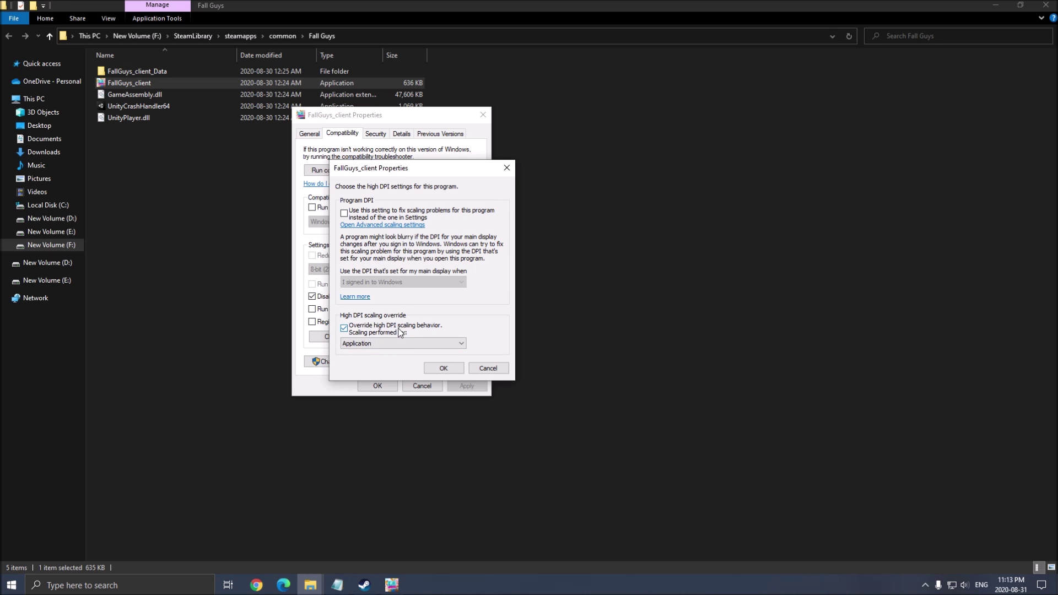
left_click(443, 368)
left_click(379, 385)
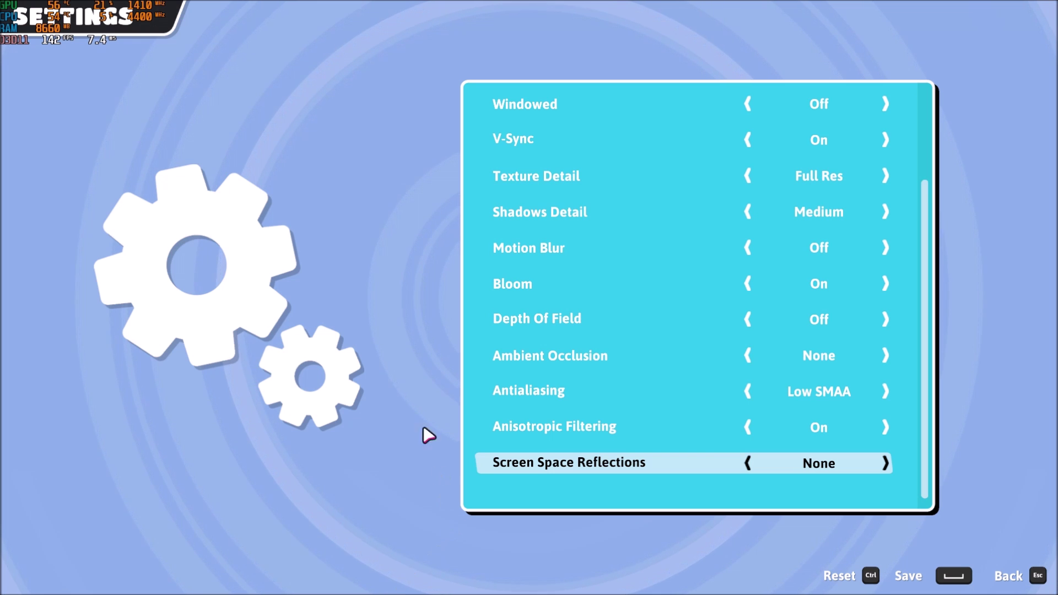
scroll(606, 275, "up", 3)
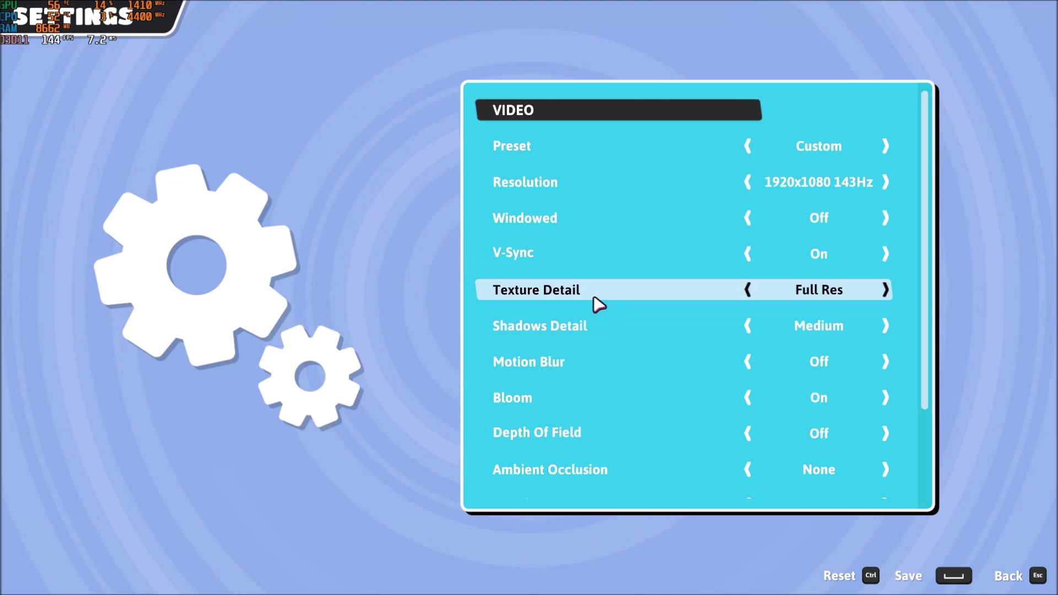
scroll(655, 220, "down", 1)
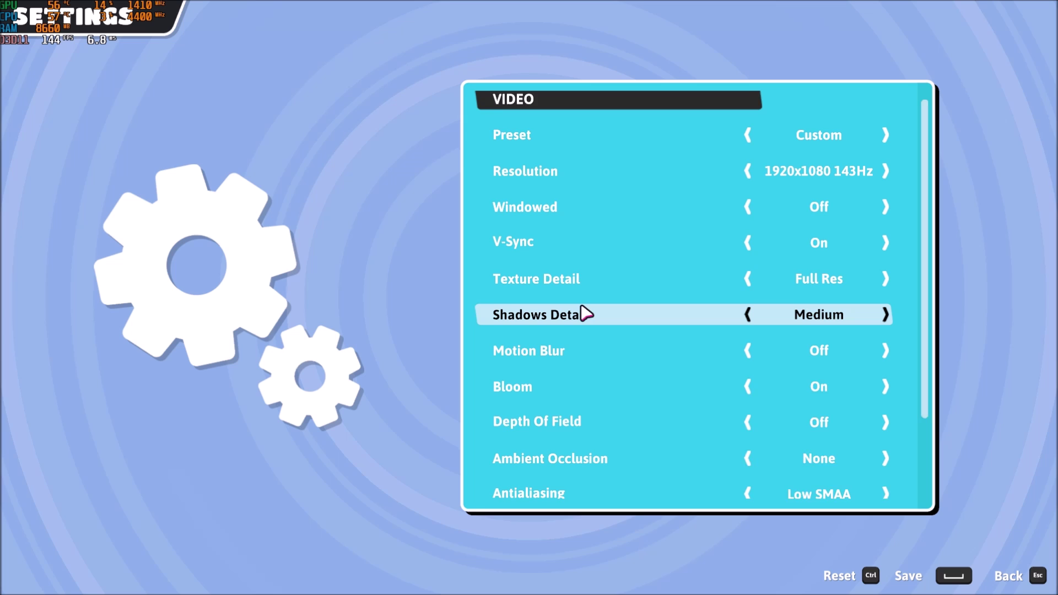
scroll(606, 314, "down", 1)
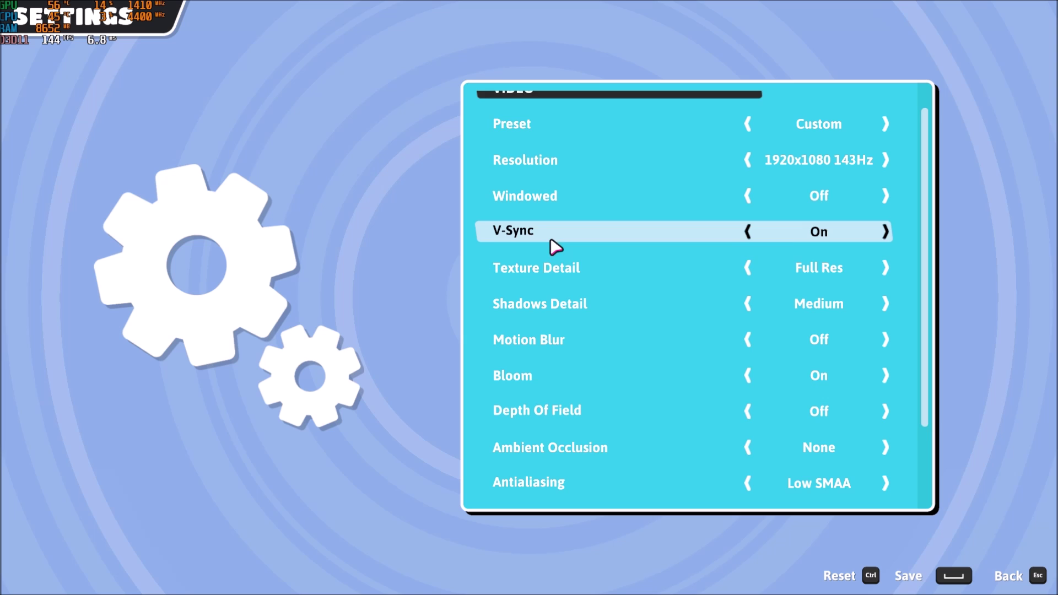
Set Shadows Detail to Low, keeping Texture Detail at Full Res
scroll(554, 248, "down", 1)
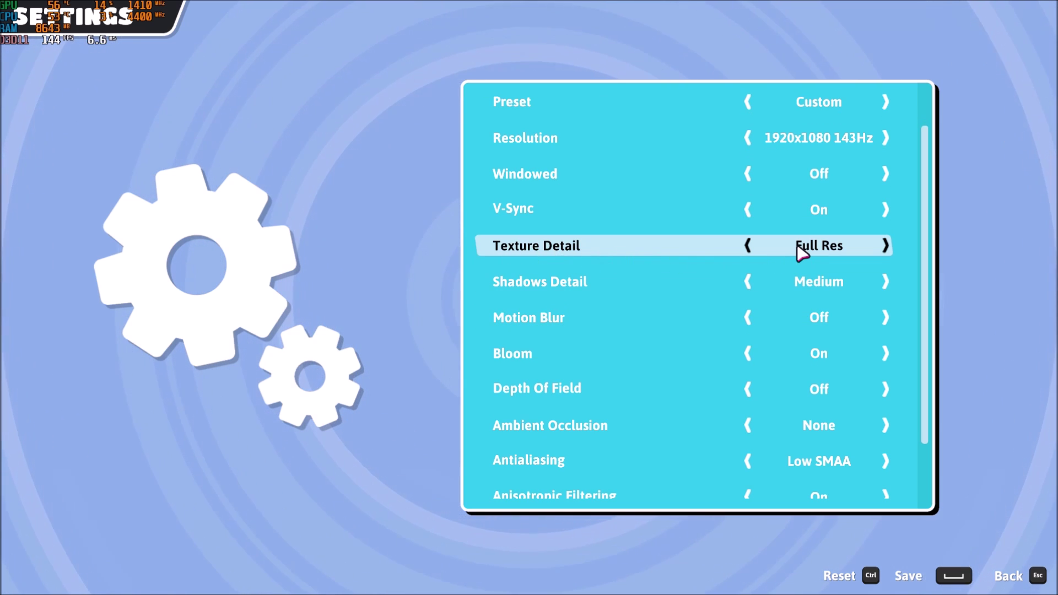
left_click(762, 245)
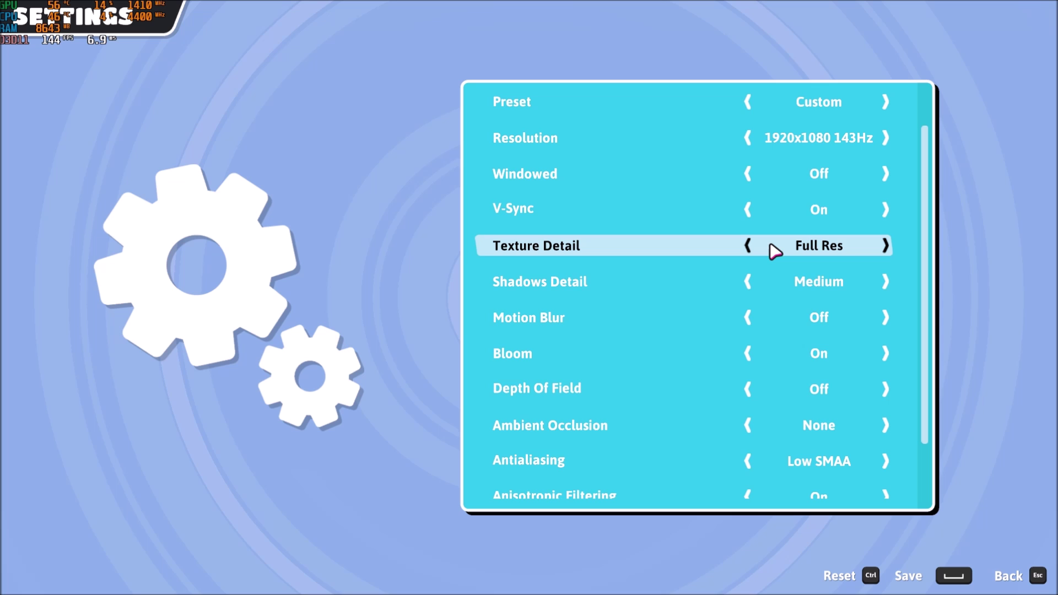
scroll(732, 269, "down", 1)
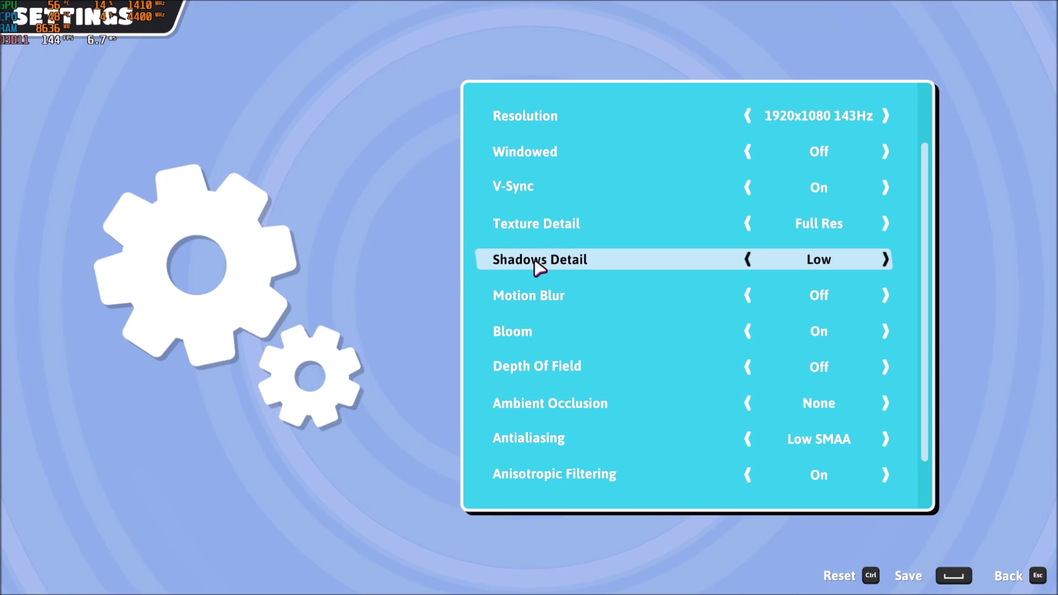
Switch the Bloom video setting to Off
scroll(532, 444, "down", 1)
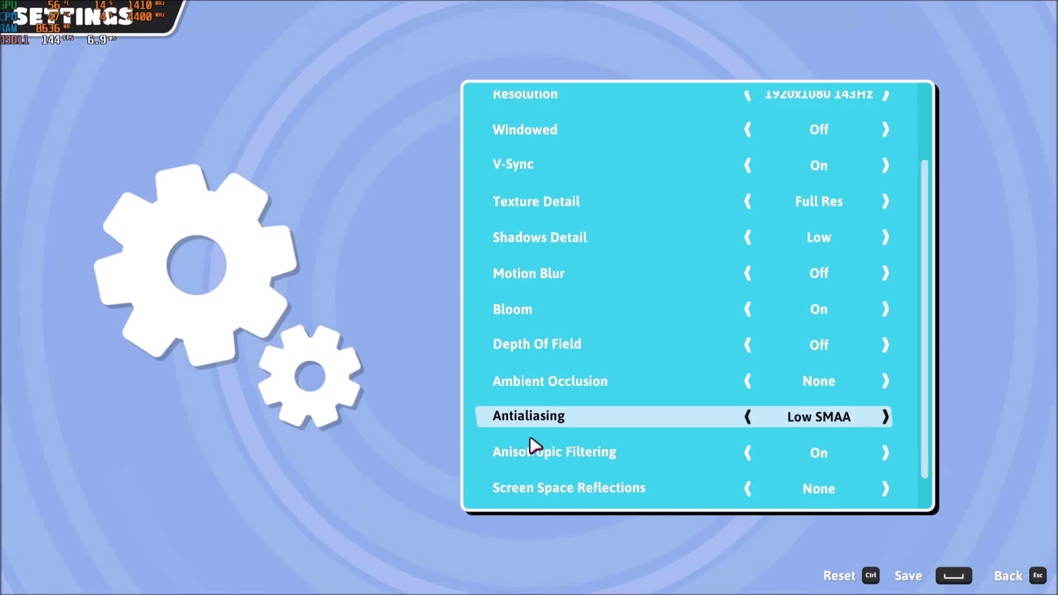
scroll(617, 419, "up", 2)
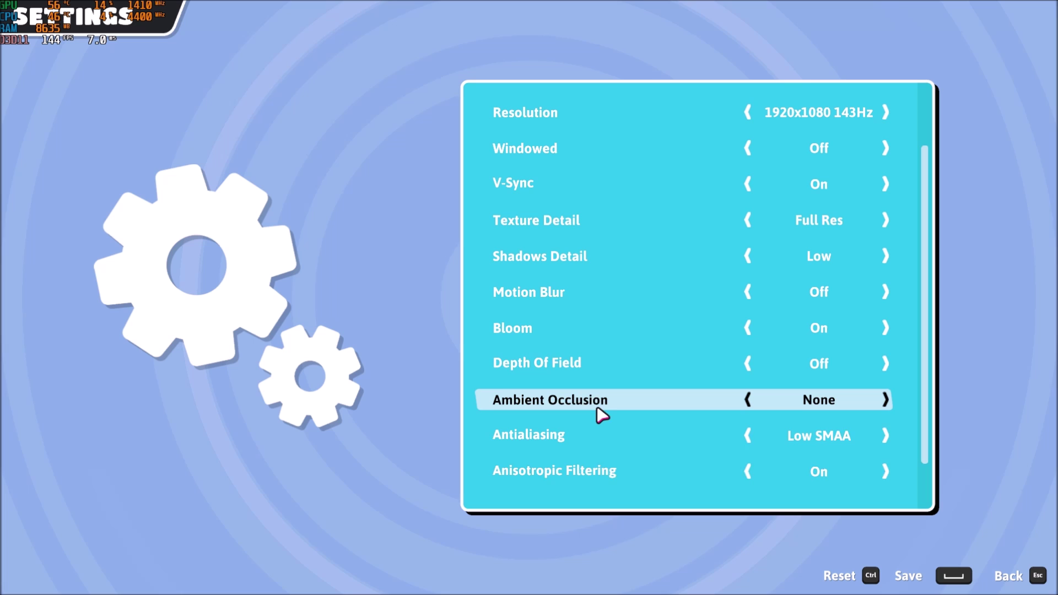
scroll(668, 276, "down", 1)
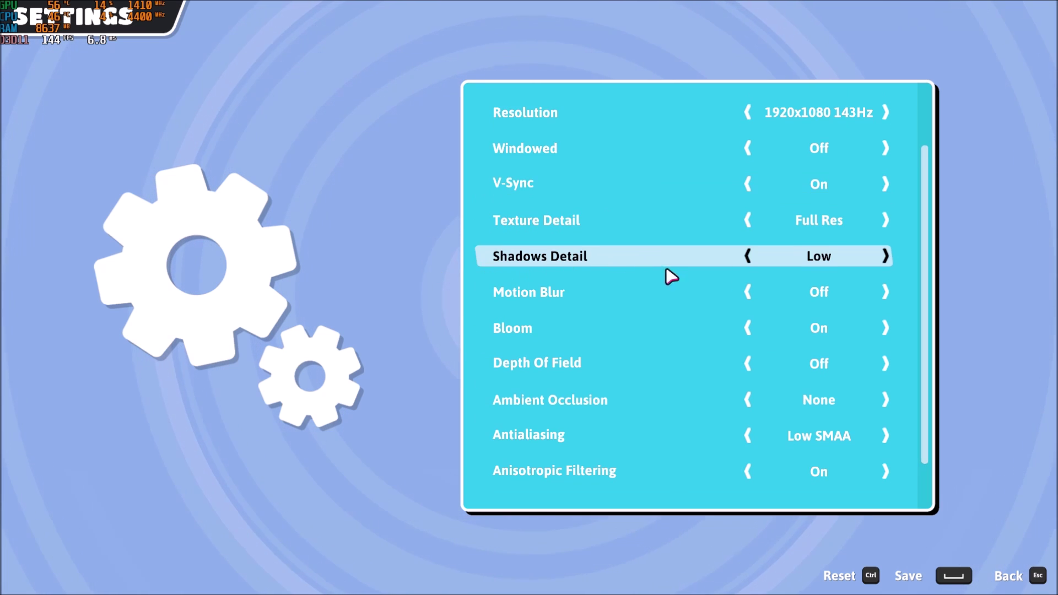
scroll(856, 296, "down", 2)
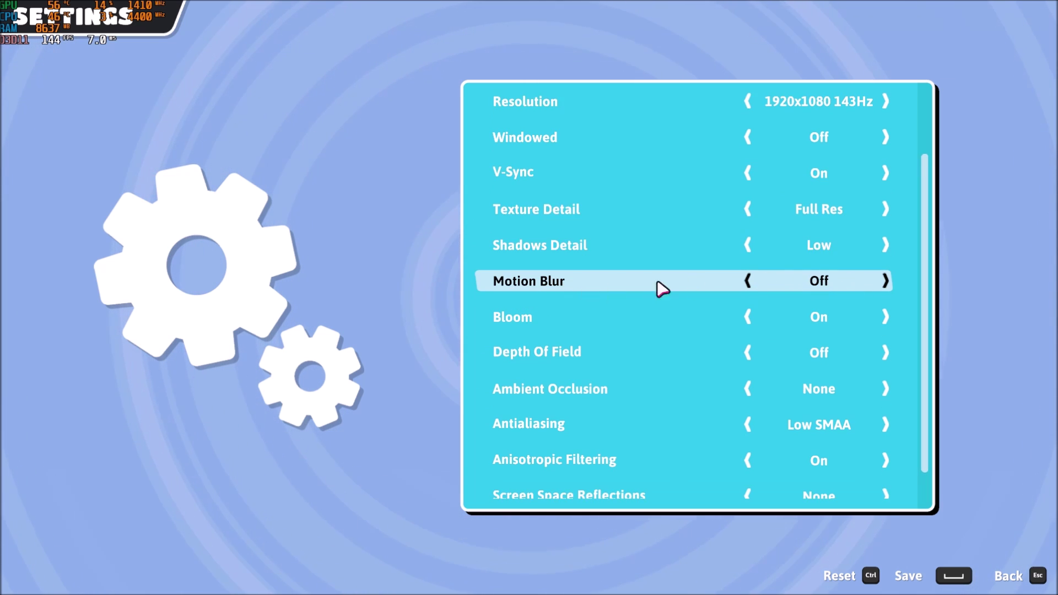
scroll(562, 274, "down", 1)
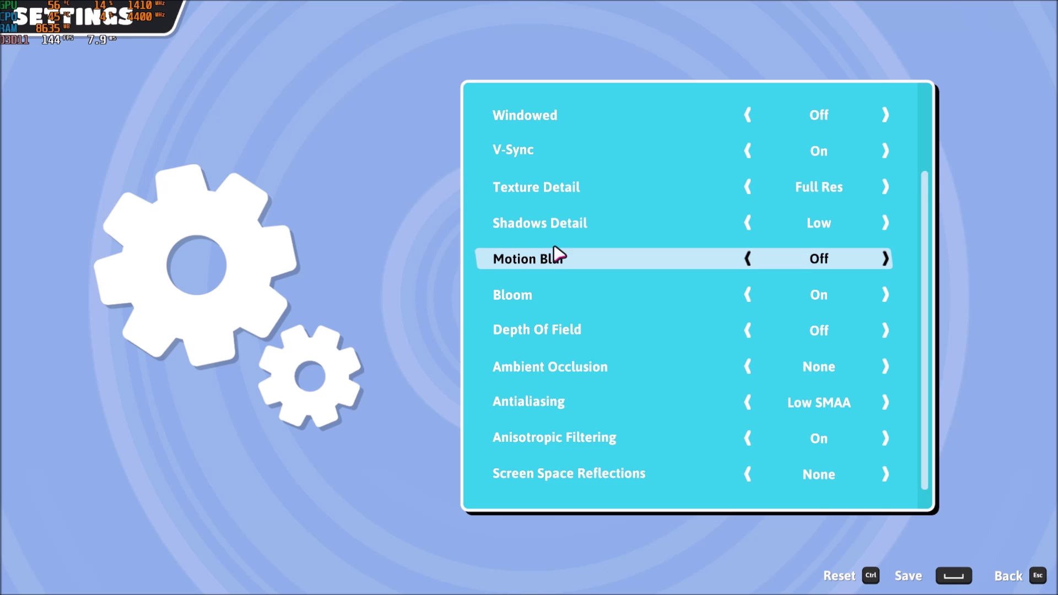
left_click(750, 296)
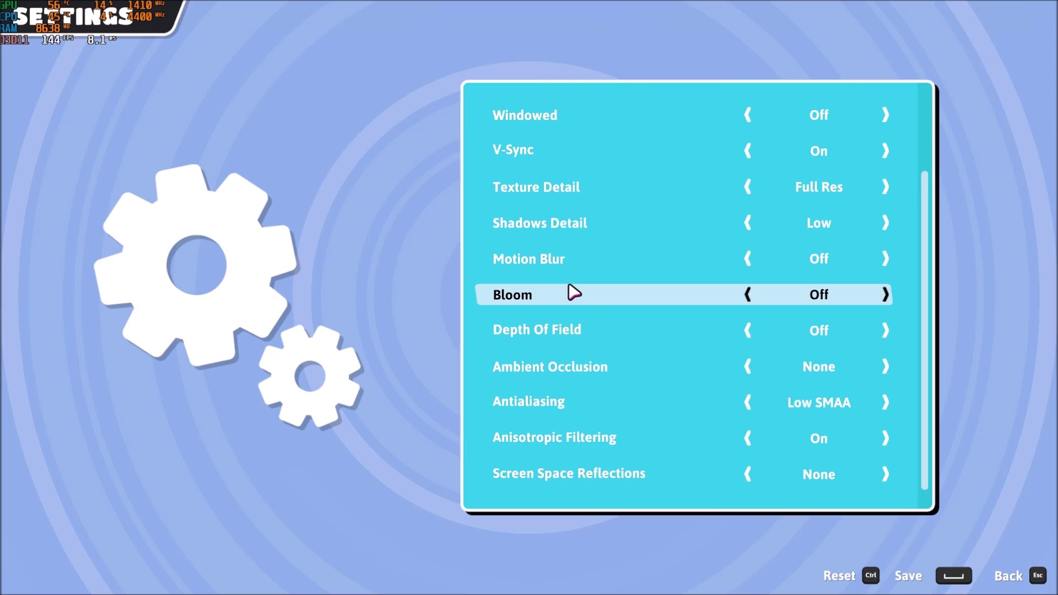
scroll(559, 303, "down", 1)
scroll(584, 325, "up", 1)
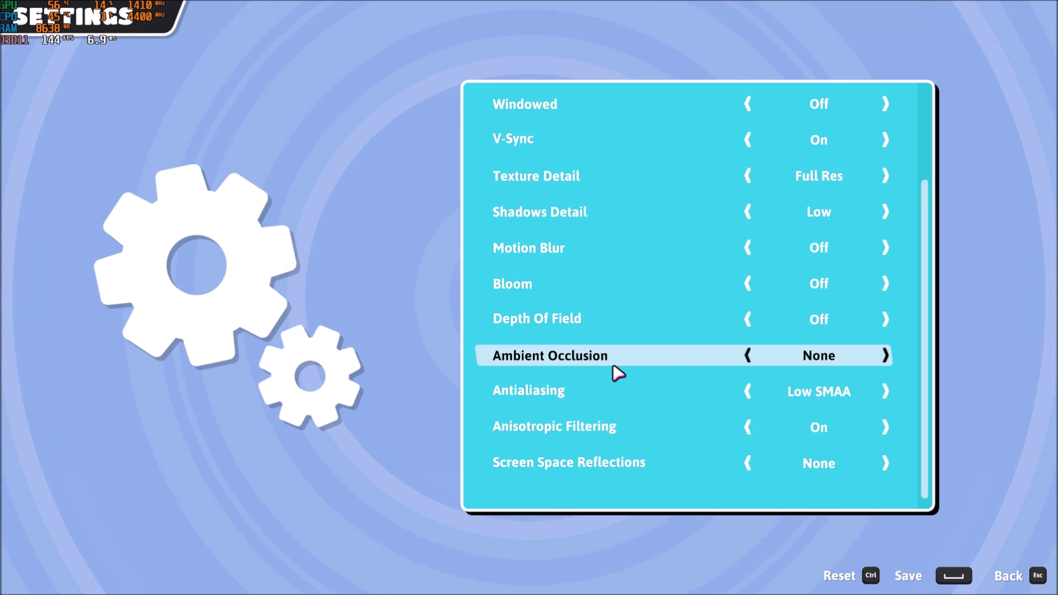
Keep Ambient Occlusion at None and change Antialiasing to FXAA
left_click(886, 357)
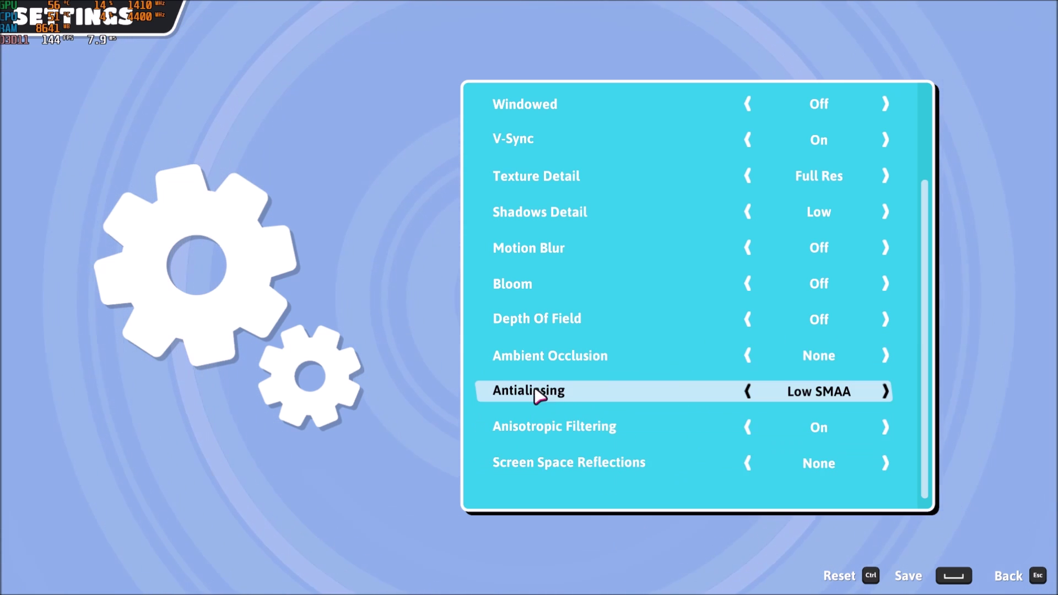
left_click(748, 392)
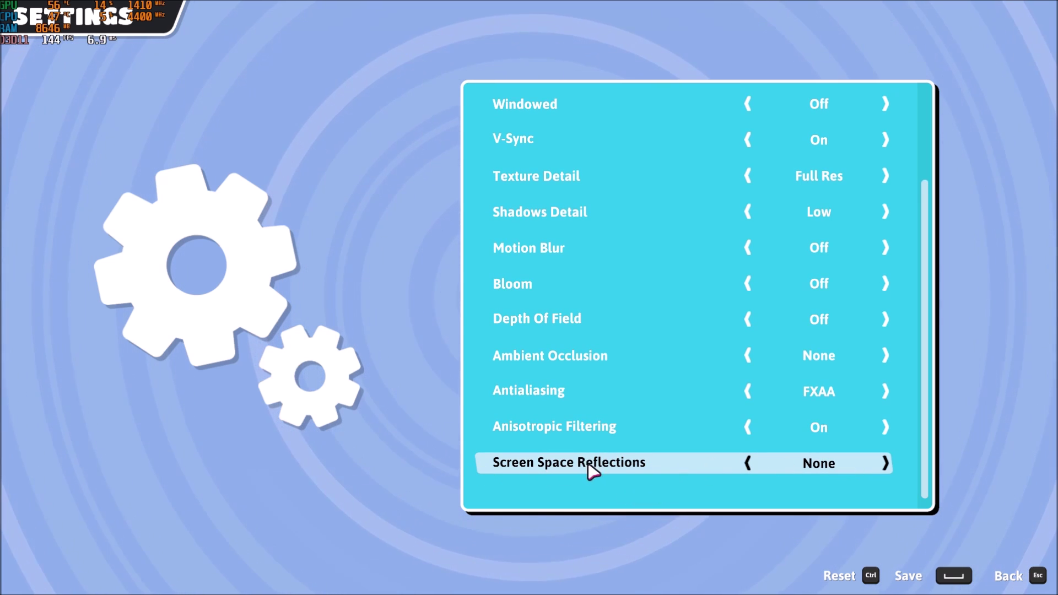
left_click(886, 463)
left_click(886, 463)
left_click(886, 463)
left_click(885, 463)
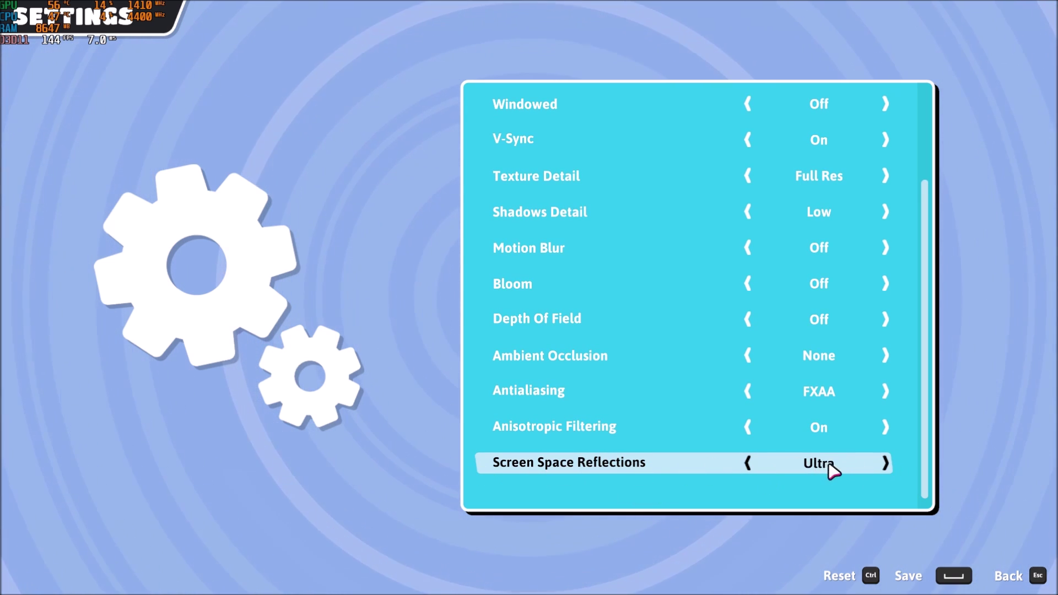
left_click(749, 464)
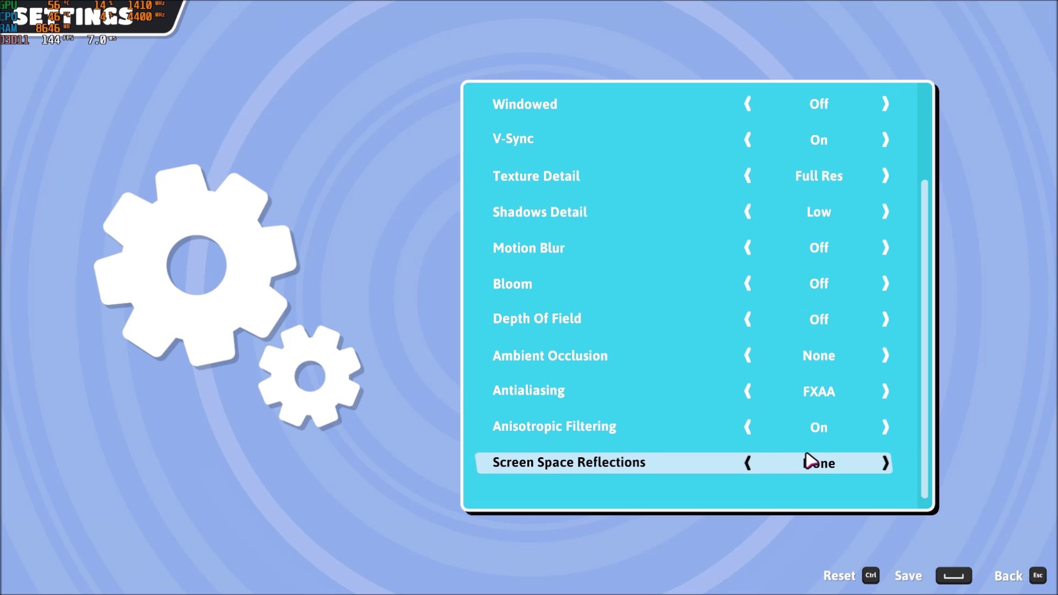